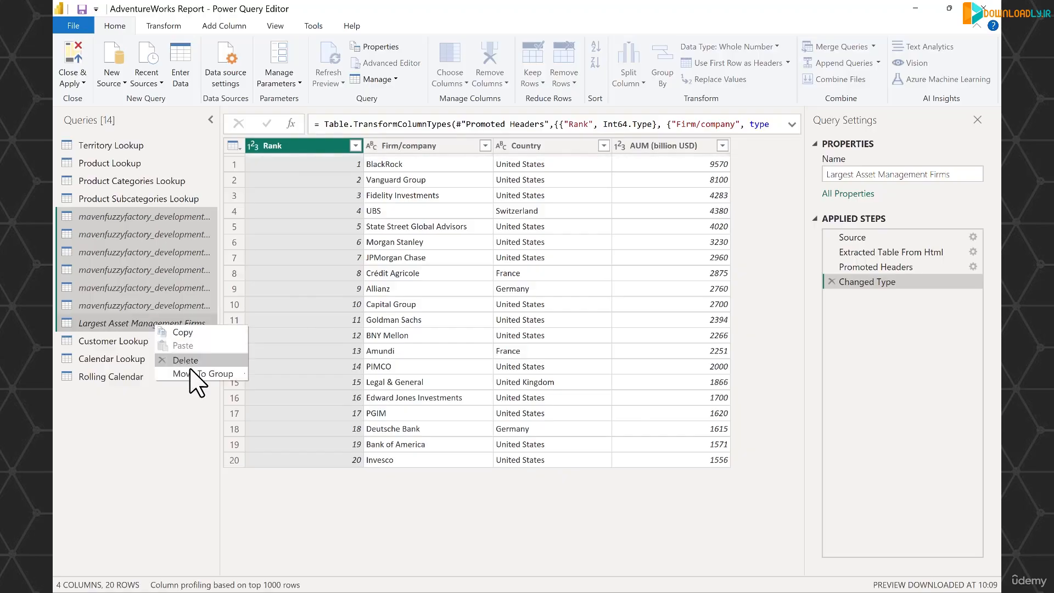
# - Move the selected demo queries into a new query group named "Demo Queries"
pyautogui.moveTo(228, 373)
pyautogui.click(261, 375)
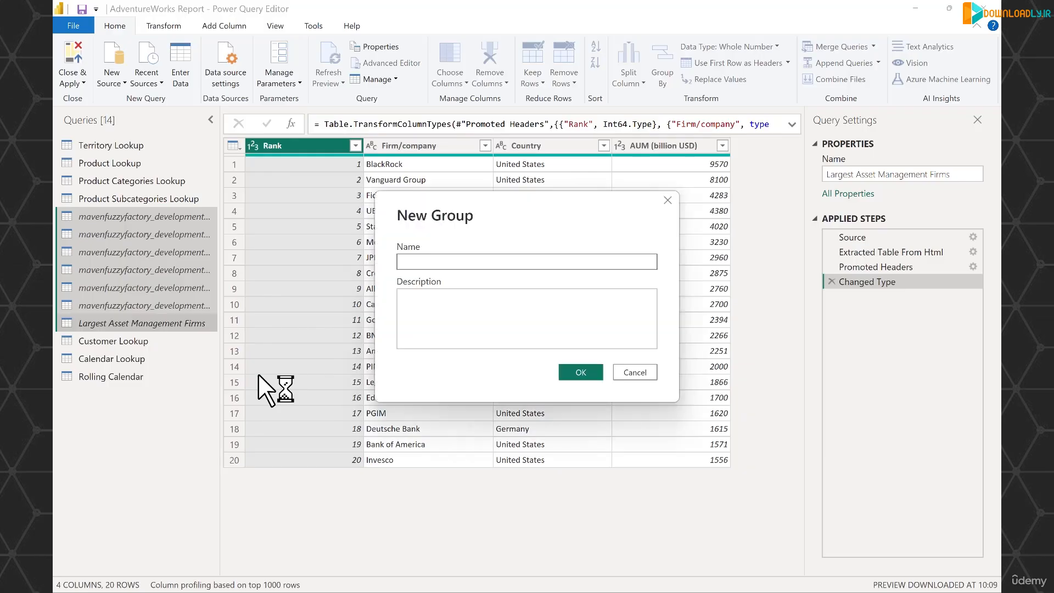
pyautogui.write('Demo Queries')
pyautogui.press('Return')
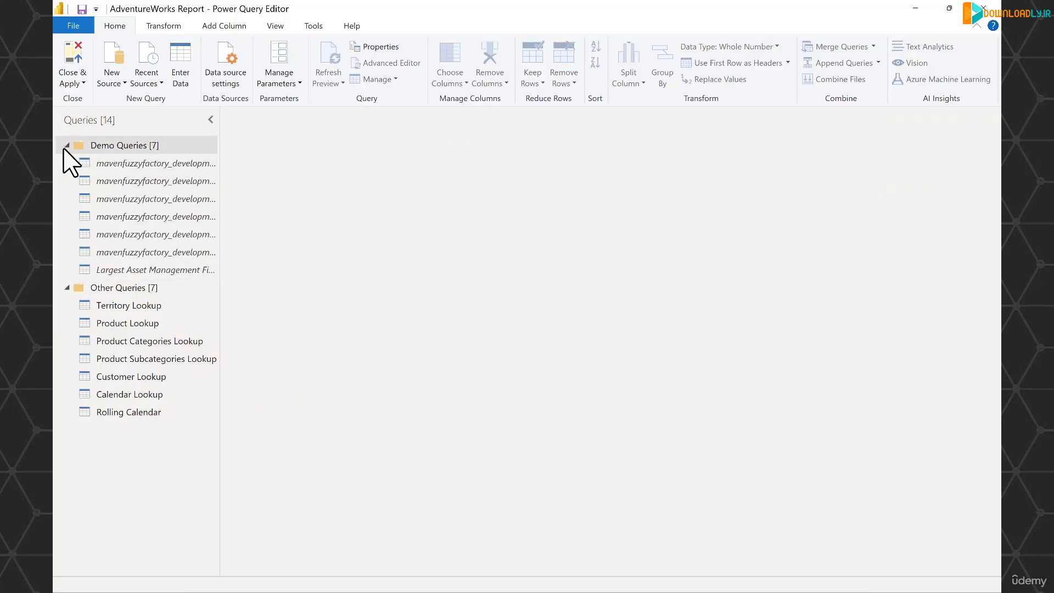
# - Collapse the Demo Queries group and select the Other Queries group
pyautogui.click(67, 146)
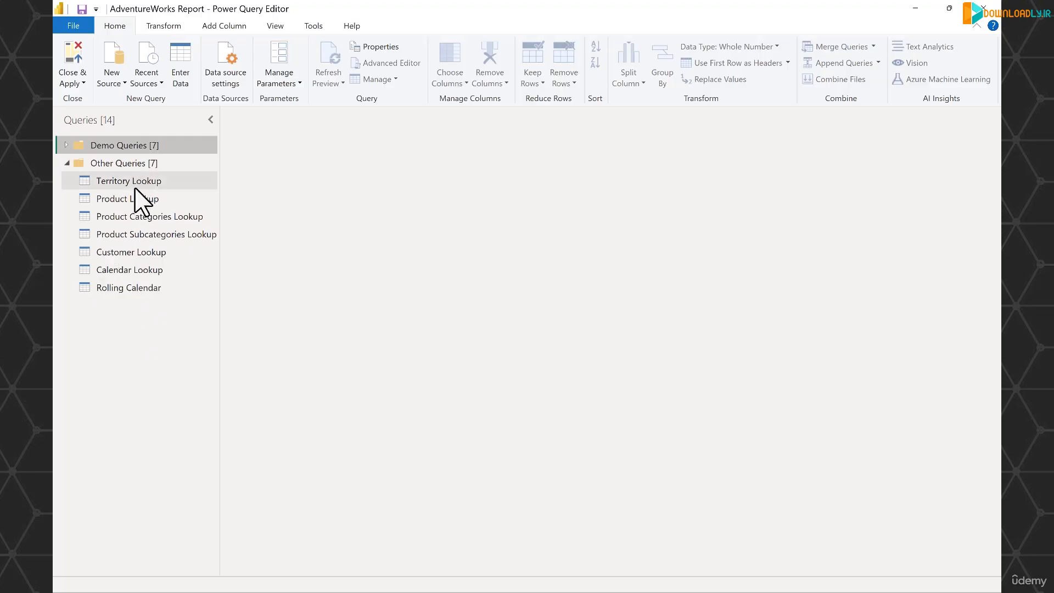
pyautogui.click(65, 145)
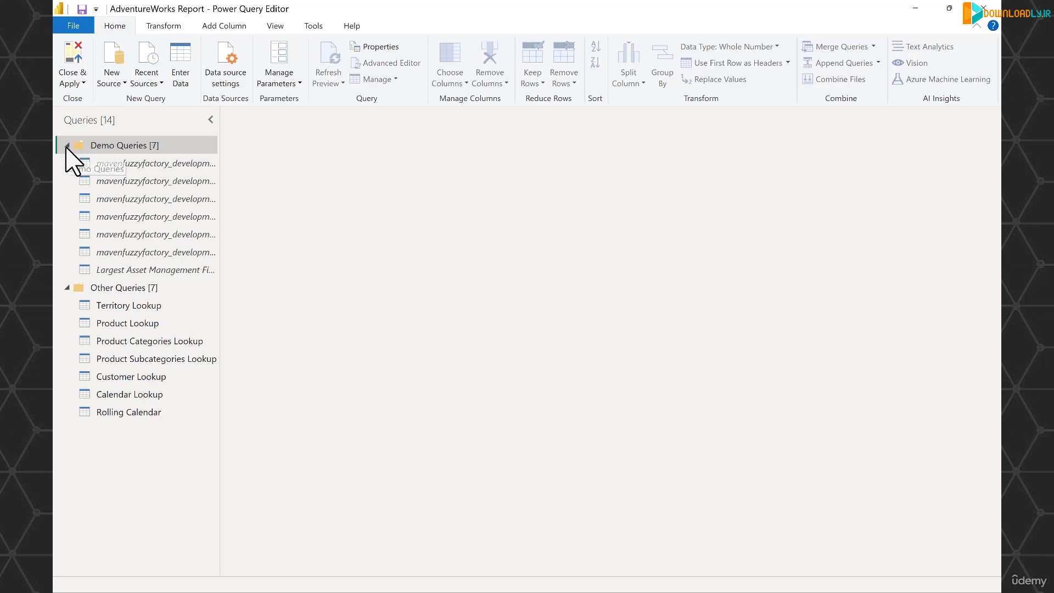
pyautogui.click(67, 145)
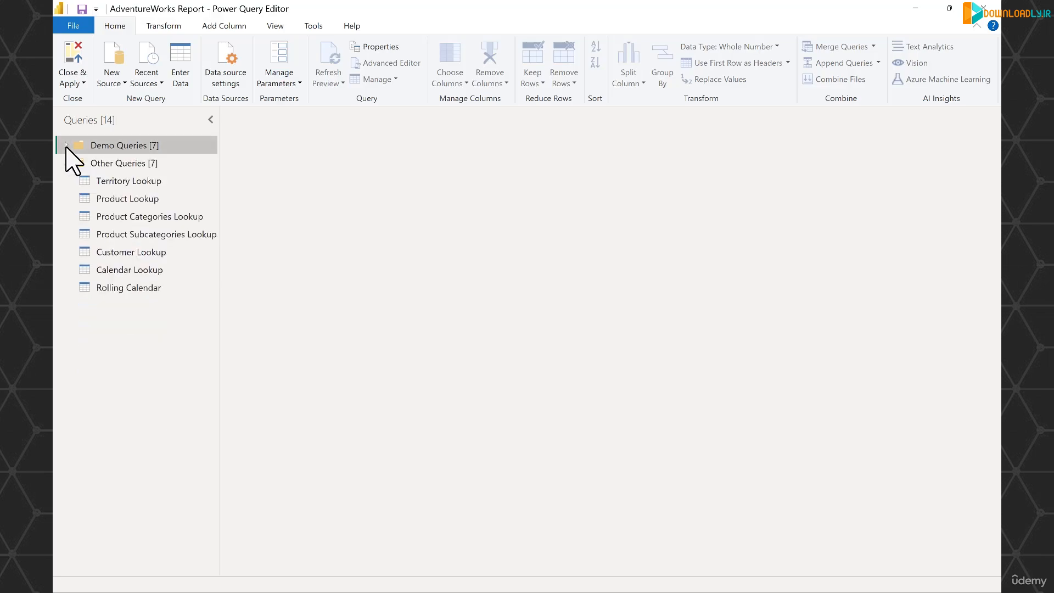
pyautogui.click(142, 163)
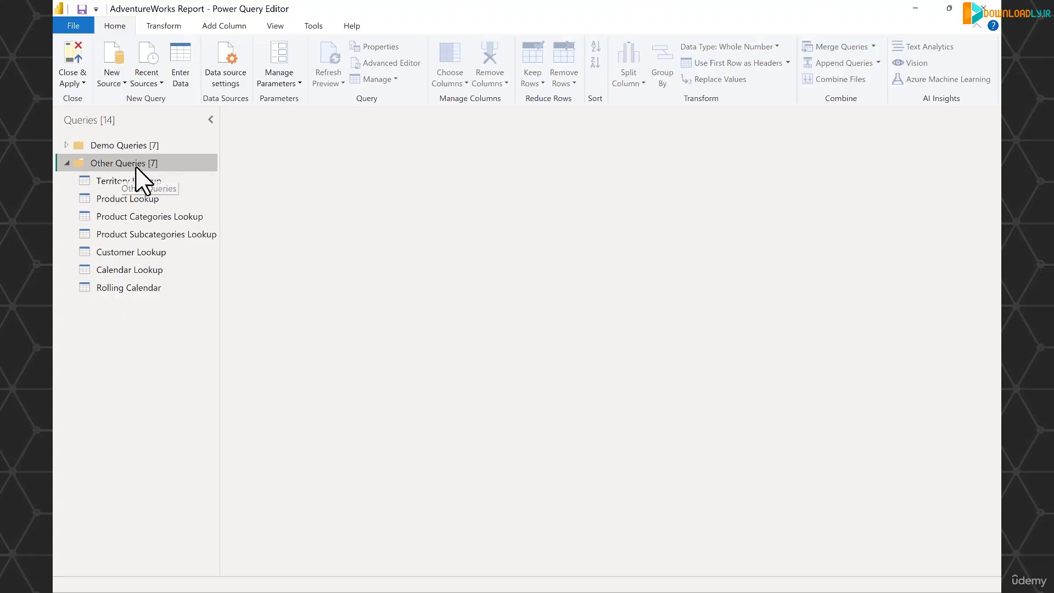
# - Import the "AdventureWorks Sales Data 2022" CSV file as a new query
pyautogui.click(113, 84)
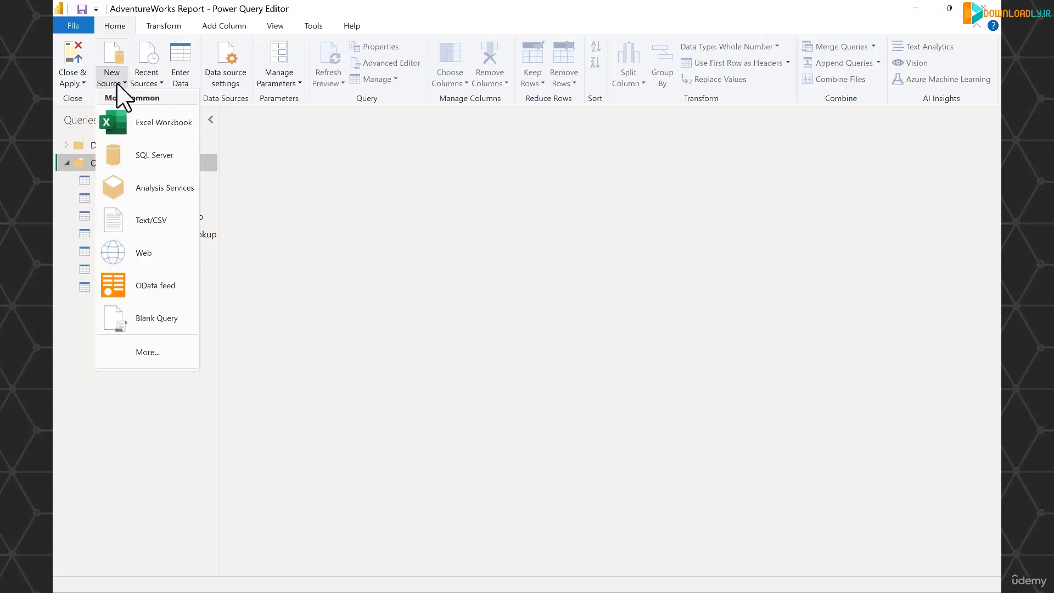
pyautogui.click(165, 221)
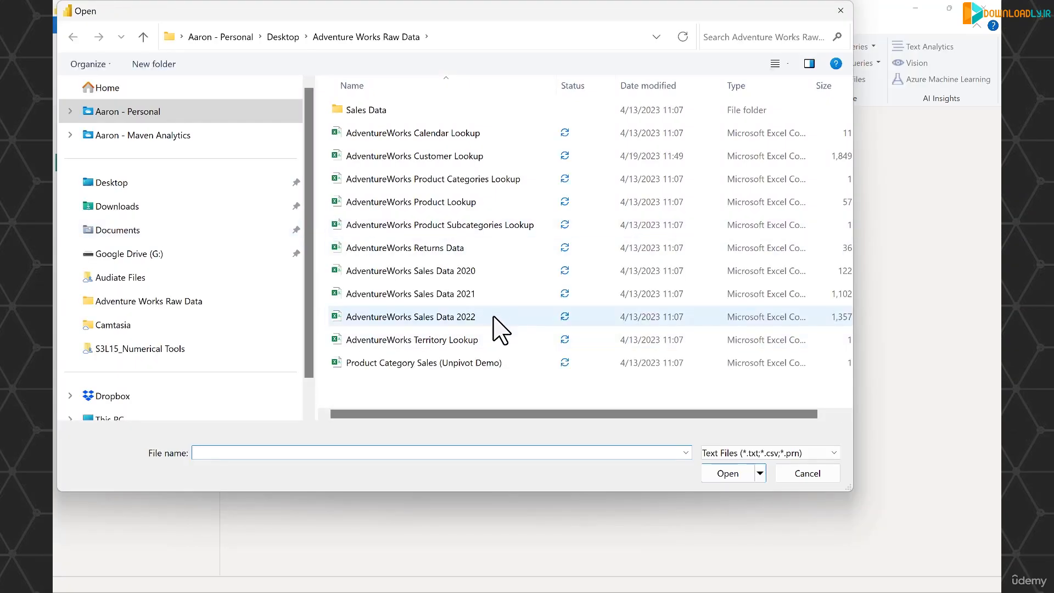
pyautogui.click(492, 316)
pyautogui.click(730, 474)
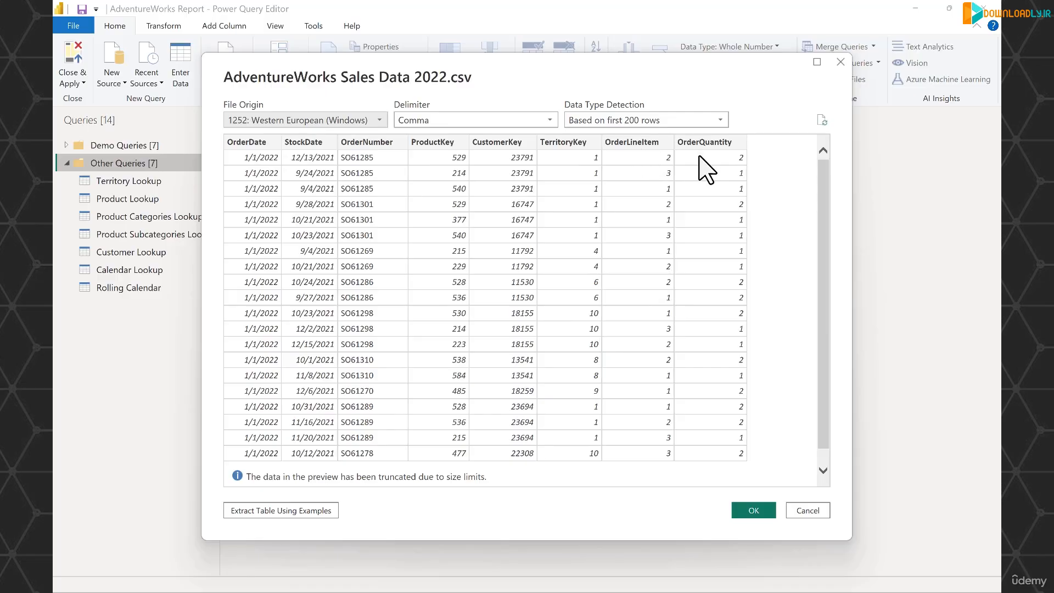
pyautogui.click(760, 516)
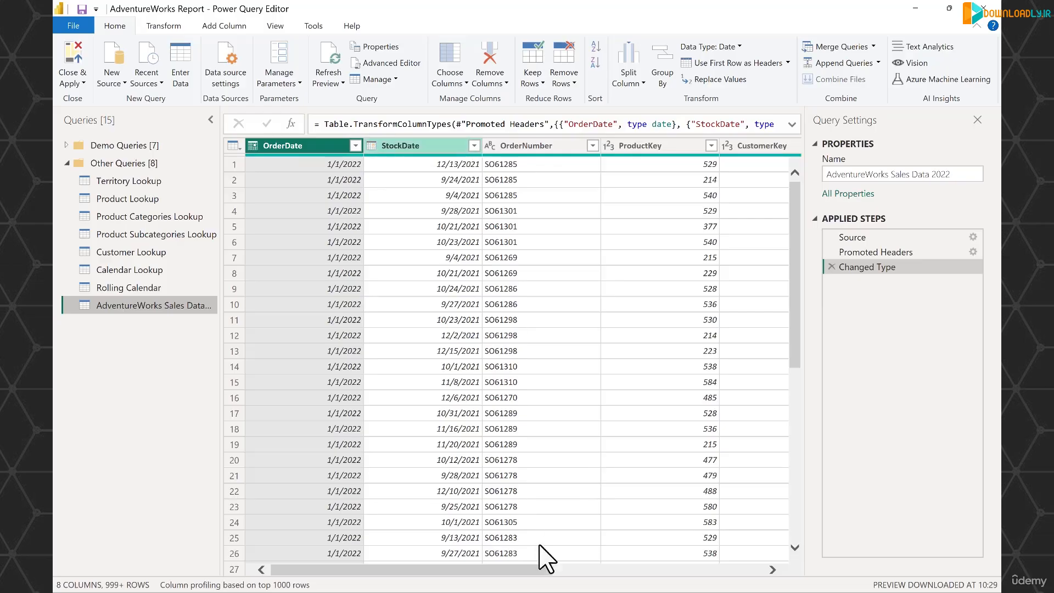
# - Rename the new query to "Sales Data 2022"
pyautogui.click(611, 571)
pyautogui.moveTo(656, 572); pyautogui.dragTo(759, 571)
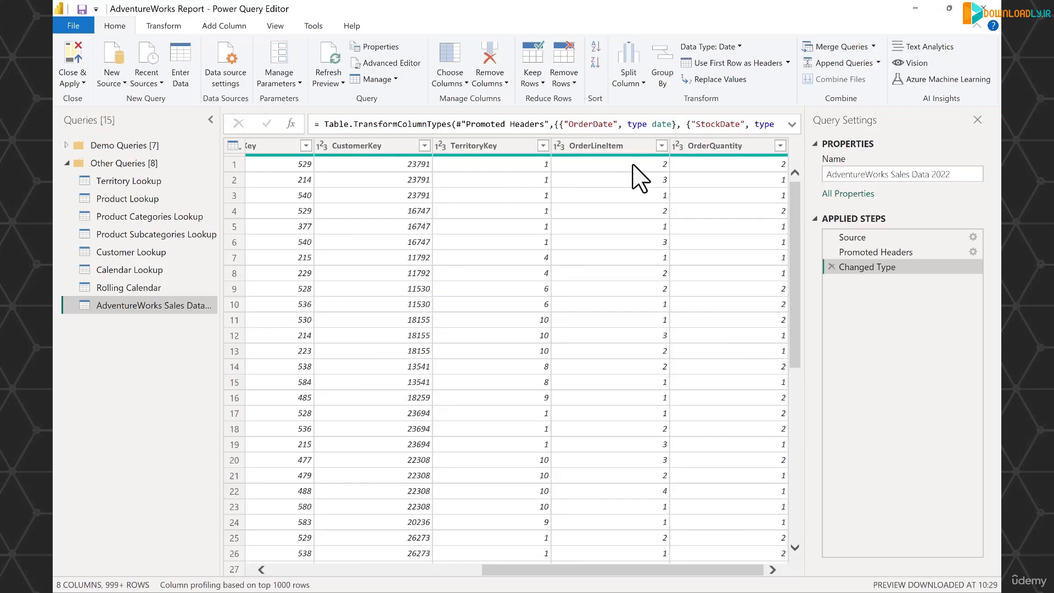
pyautogui.click(731, 146)
pyautogui.moveTo(912, 174); pyautogui.dragTo(780, 187)
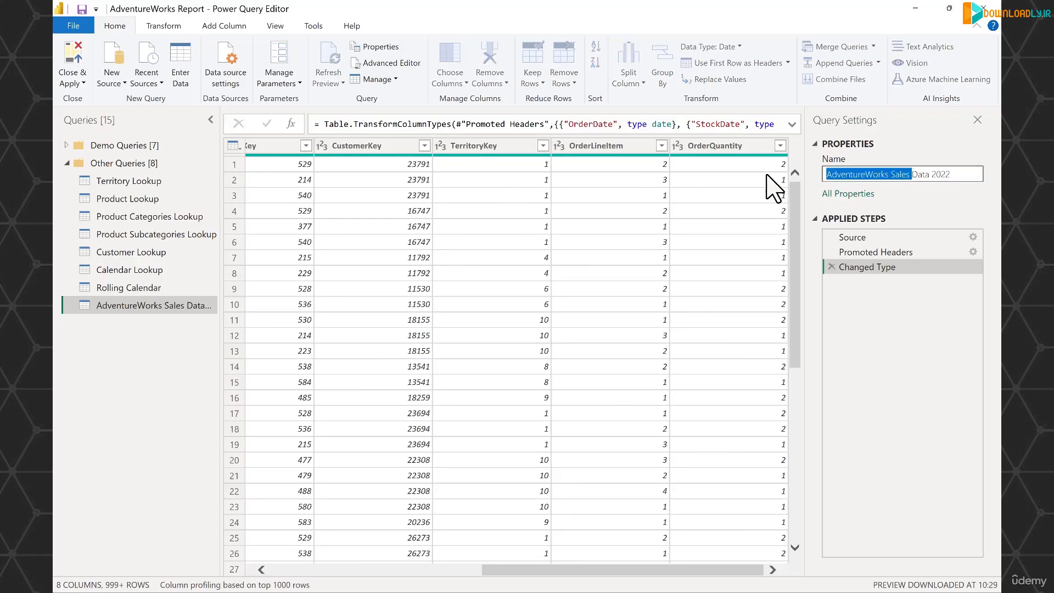
pyautogui.write('Sales')
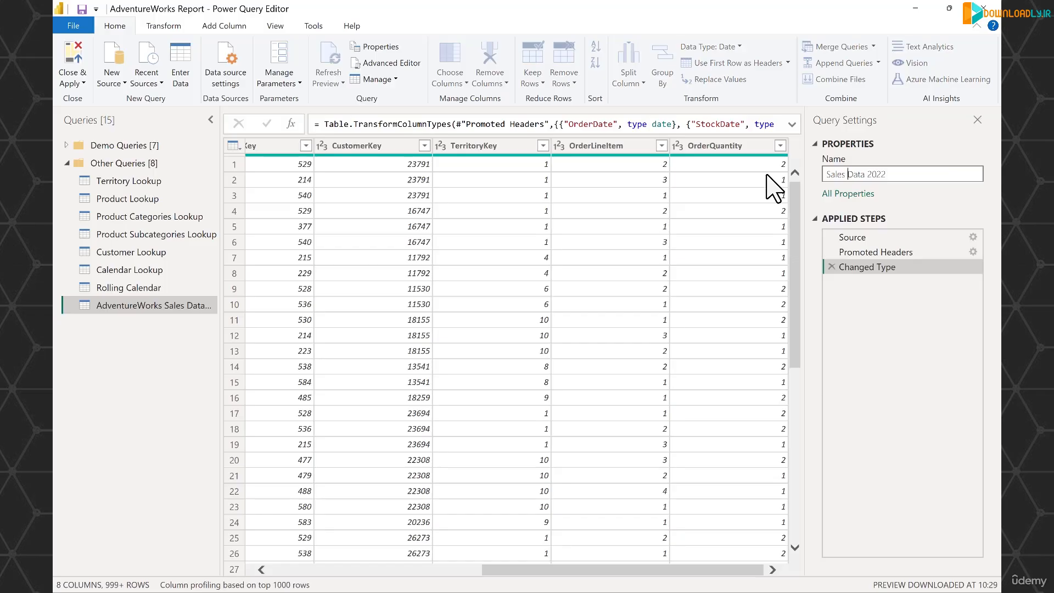
pyautogui.press('Return')
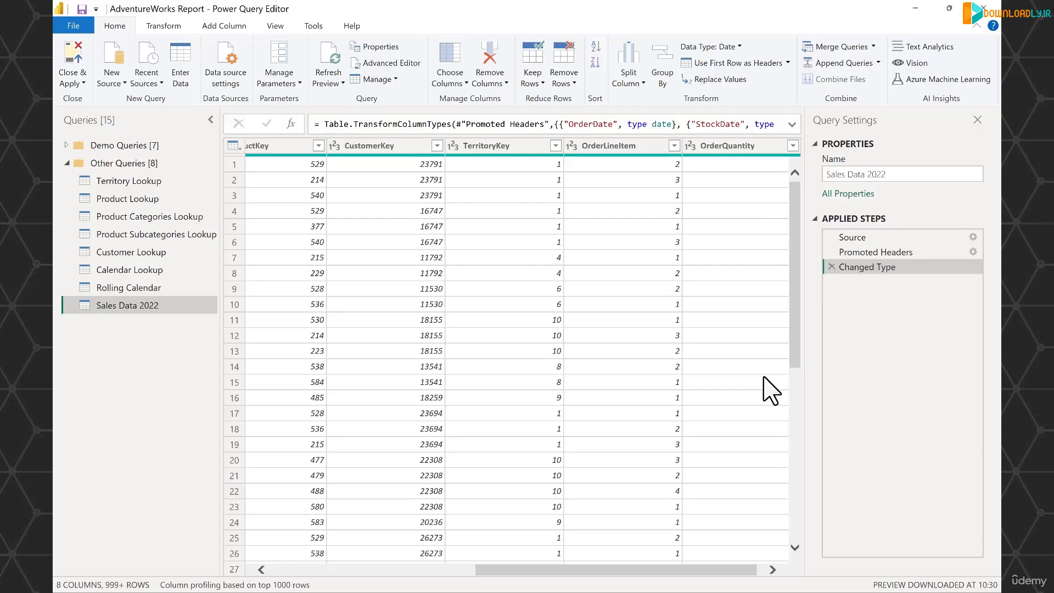
# - Add an index column starting from 1
pyautogui.moveTo(678, 571); pyautogui.dragTo(344, 583)
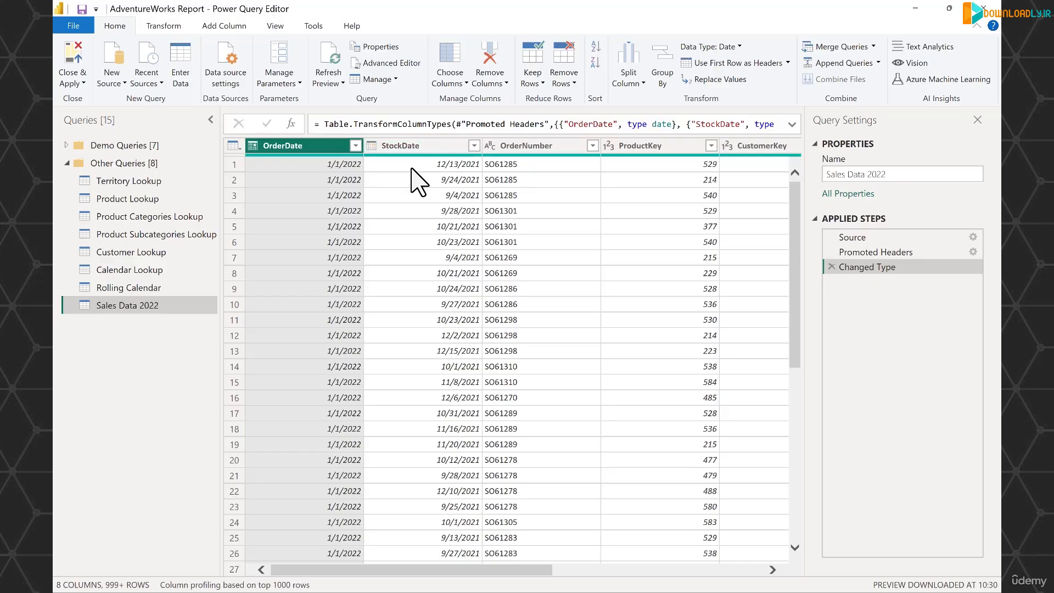
pyautogui.click(226, 26)
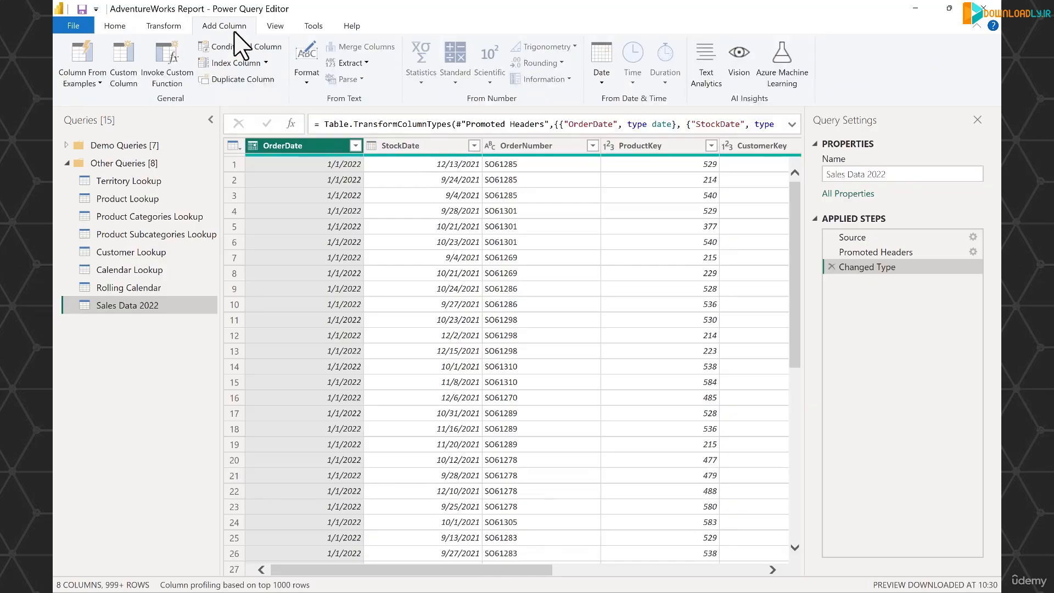
pyautogui.click(267, 64)
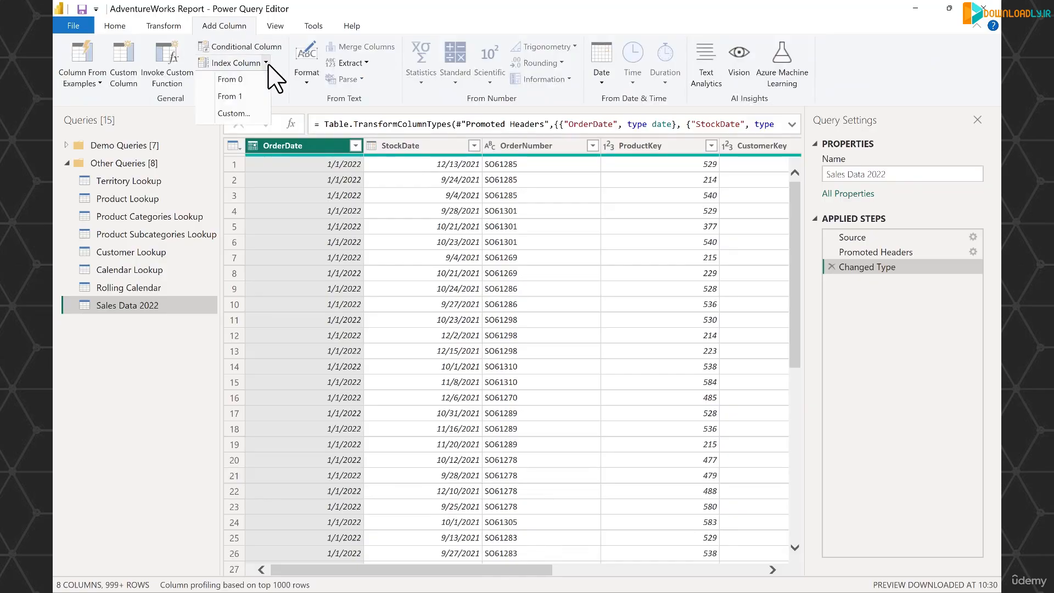
pyautogui.click(258, 98)
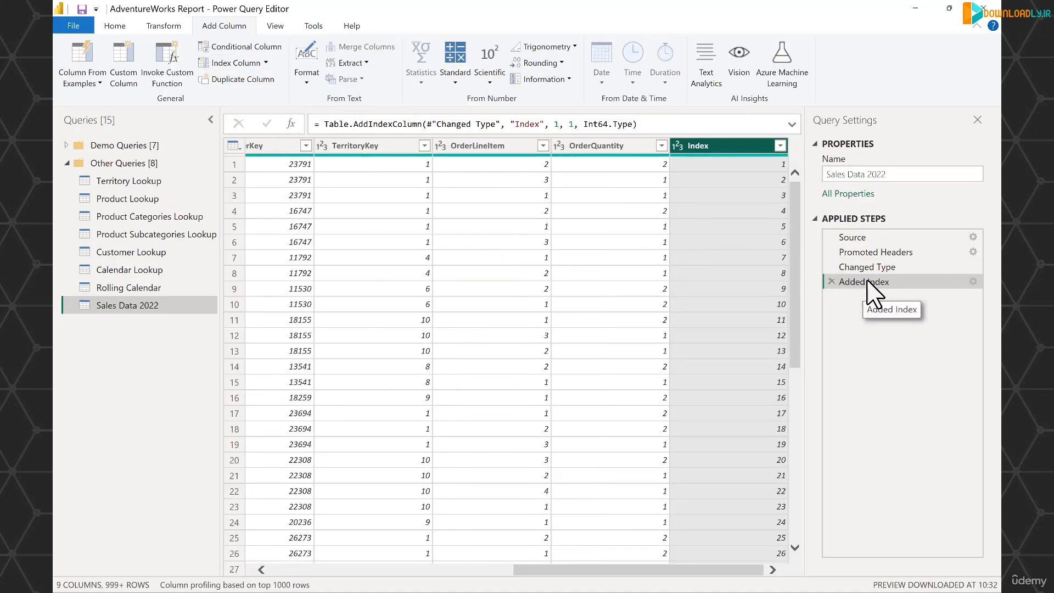
# - Move the Index column to the beginning of the table
pyautogui.moveTo(723, 150)
pyautogui.mouseDown()
pyautogui.moveTo(373, 143)
pyautogui.moveTo(713, 156)
pyautogui.moveTo(718, 167)
pyautogui.mouseUp()
pyautogui.rightClick(722, 149)
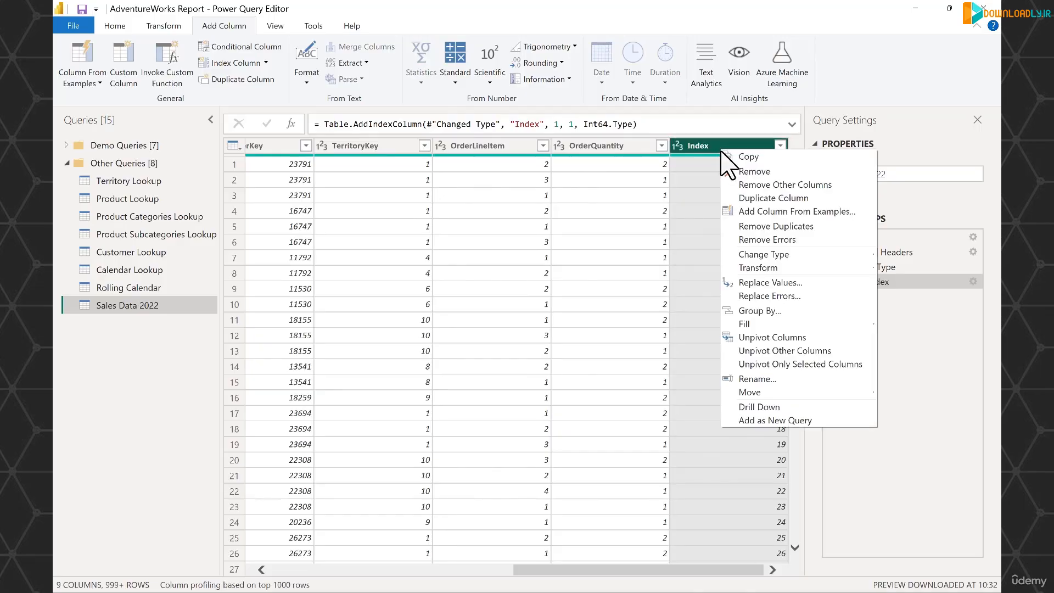
pyautogui.moveTo(768, 393)
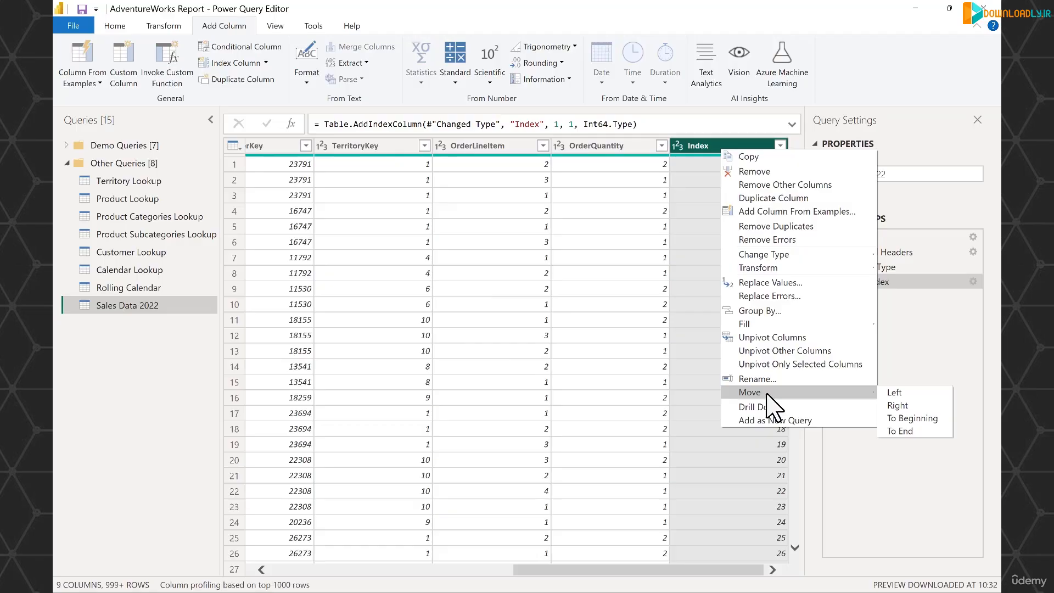
pyautogui.click(913, 419)
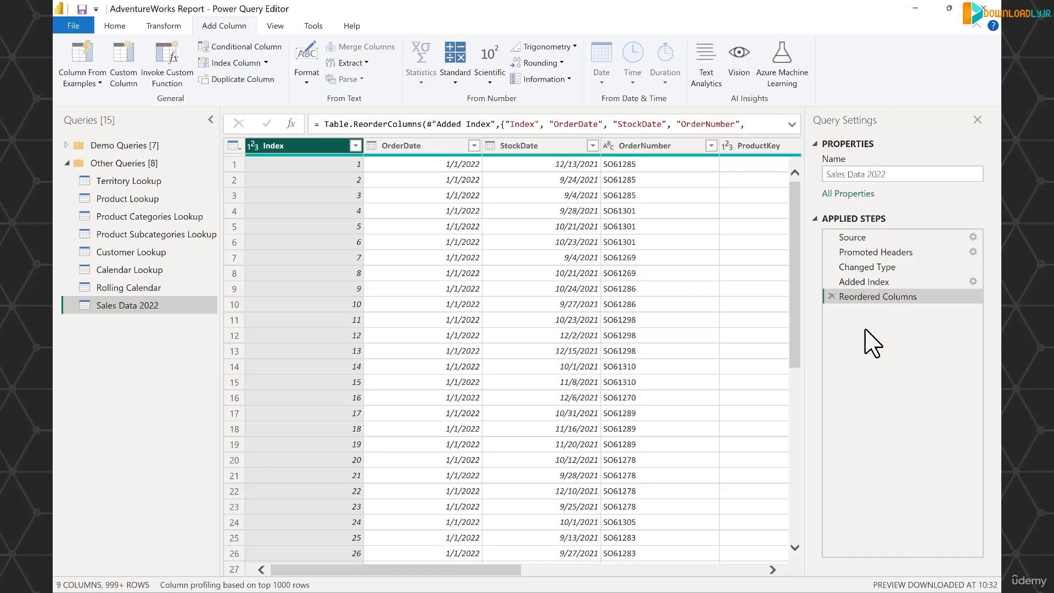
# - Remove the Index column
pyautogui.rightClick(299, 146)
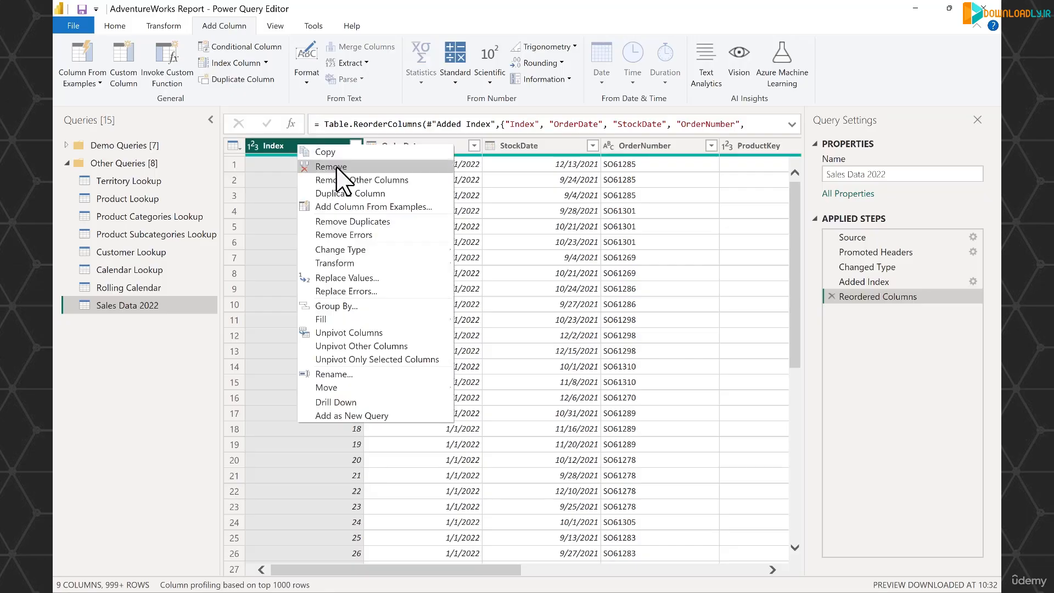
pyautogui.click(336, 167)
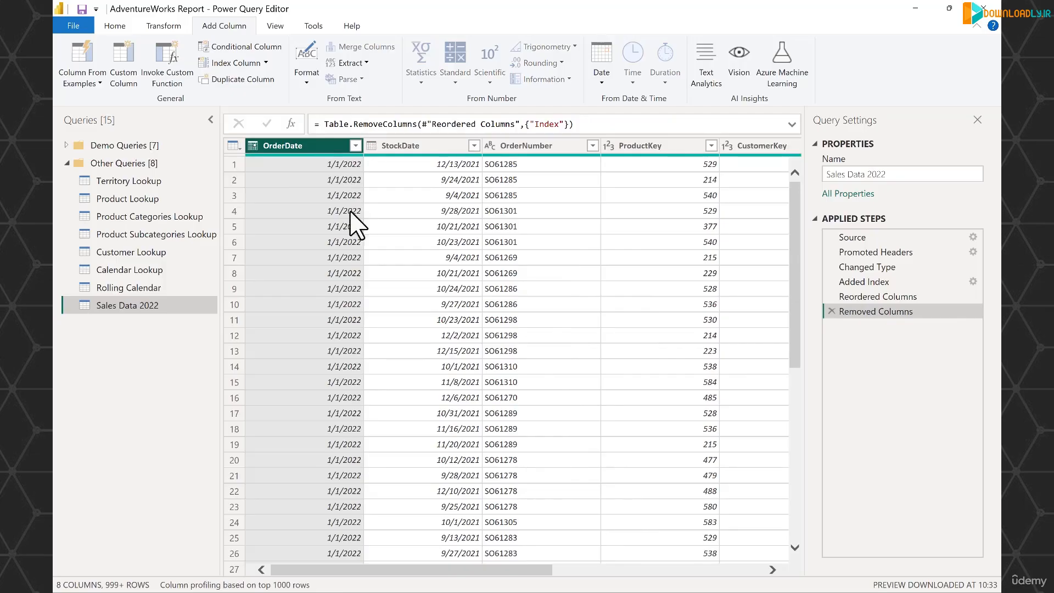
pyautogui.moveTo(460, 570); pyautogui.dragTo(315, 572)
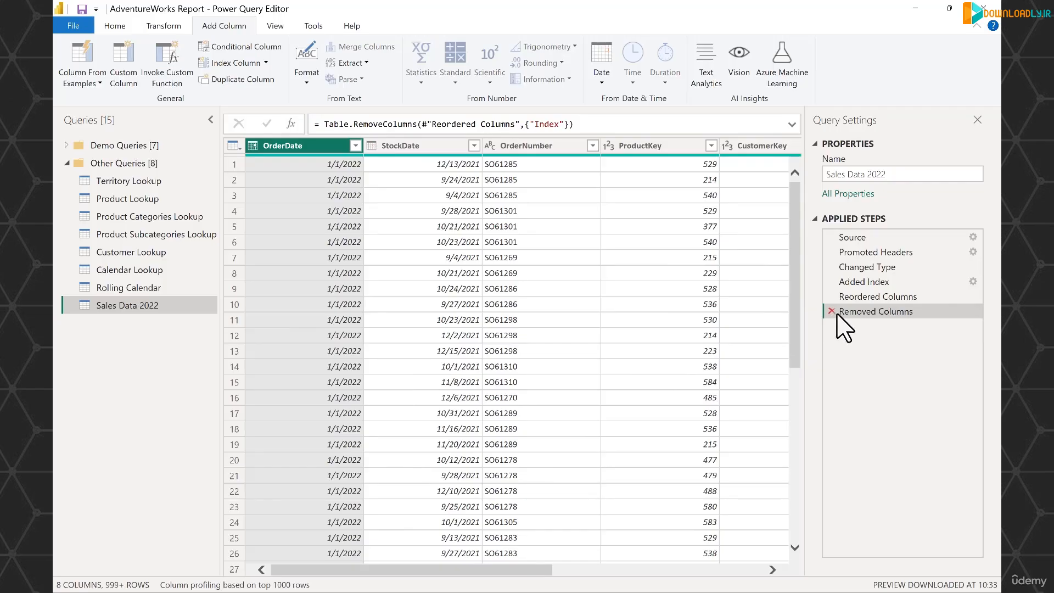
# - Step through the Added Index, Reordered Columns and Removed Columns applied steps to review each
pyautogui.click(872, 284)
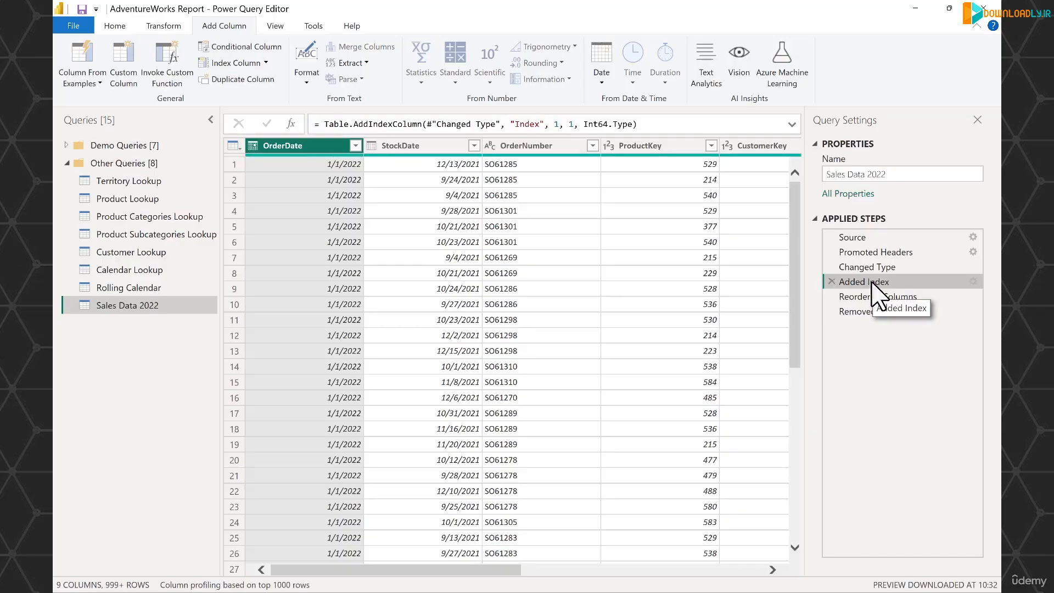
pyautogui.moveTo(513, 570); pyautogui.dragTo(752, 571)
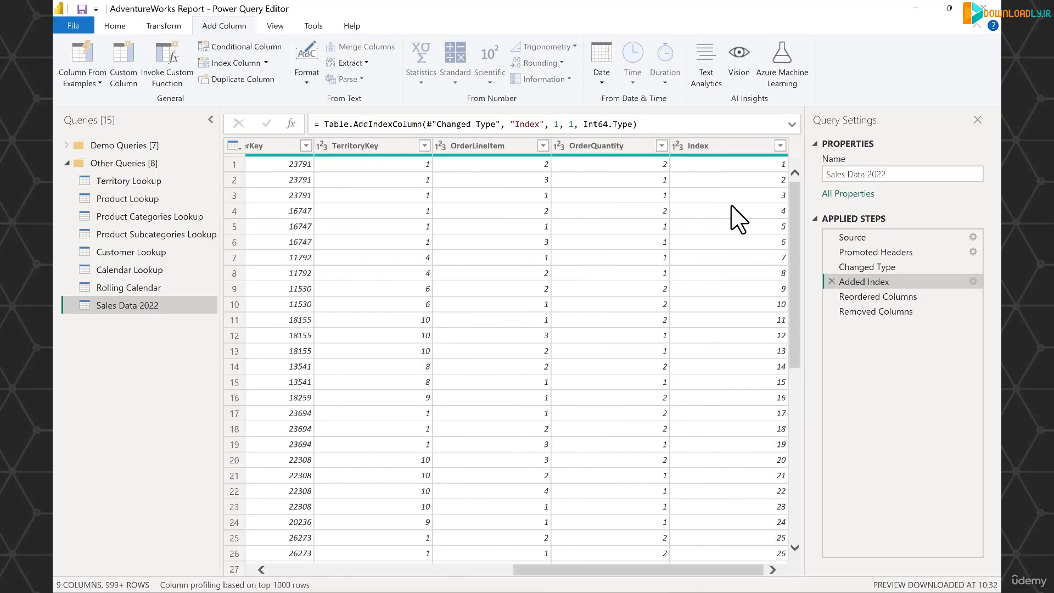
pyautogui.click(717, 146)
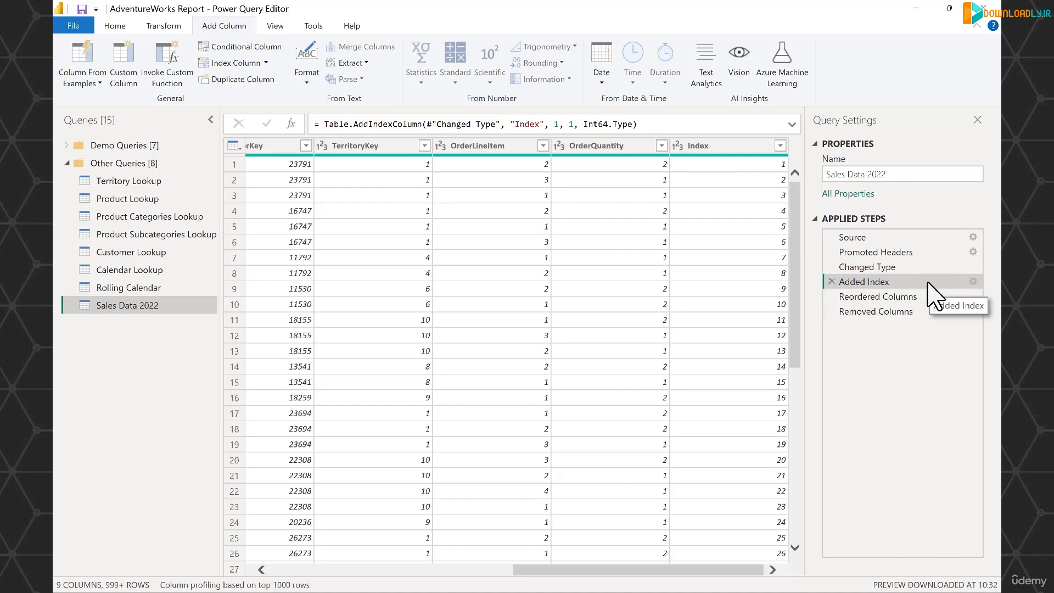
pyautogui.click(929, 296)
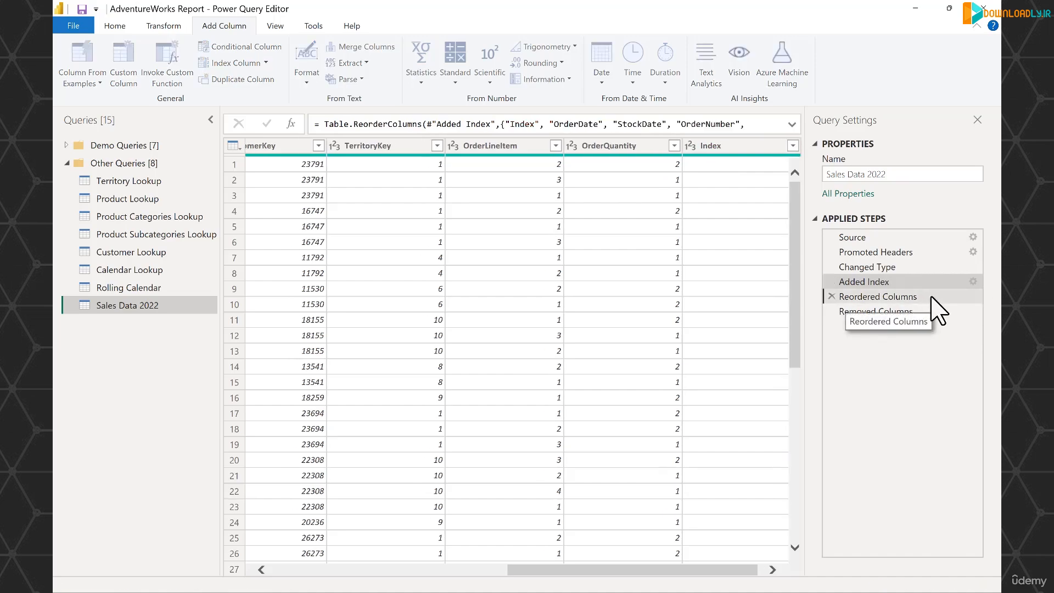
pyautogui.click(941, 311)
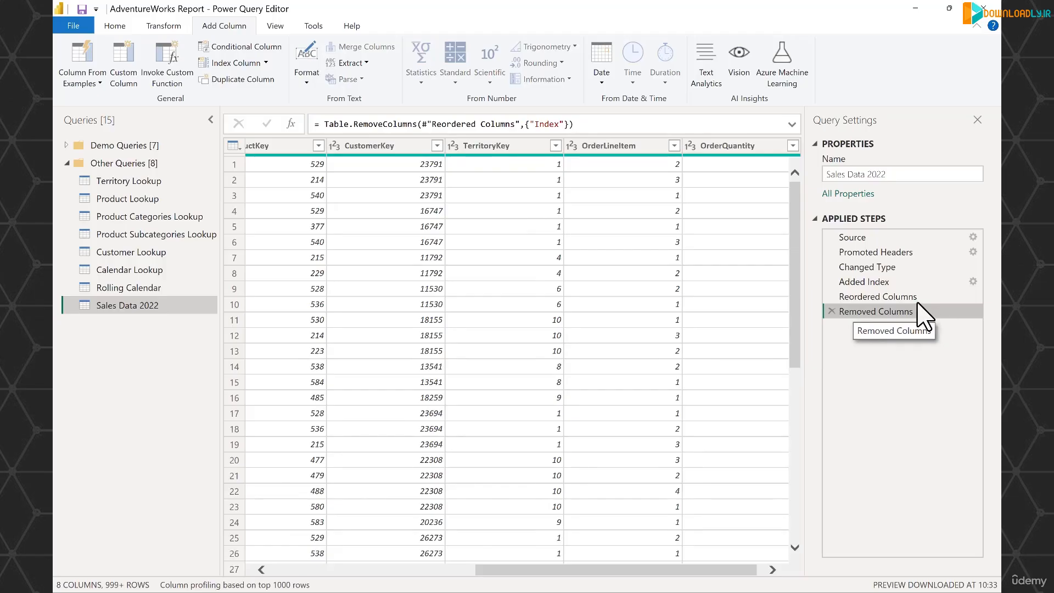
# - Delete the Removed Columns, Reordered Columns and Added Index applied steps
pyautogui.click(832, 311)
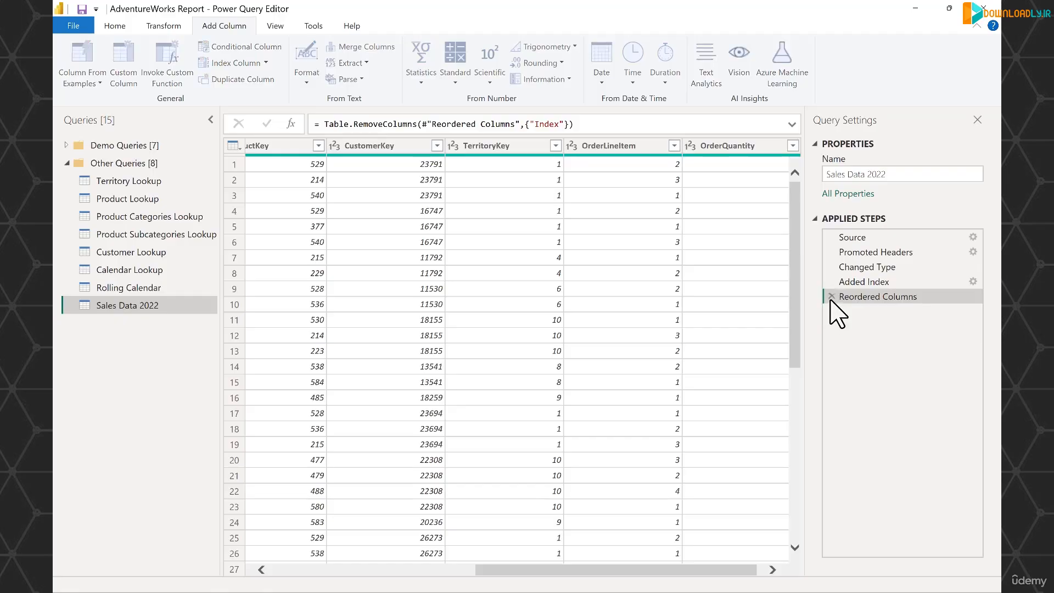
pyautogui.click(832, 296)
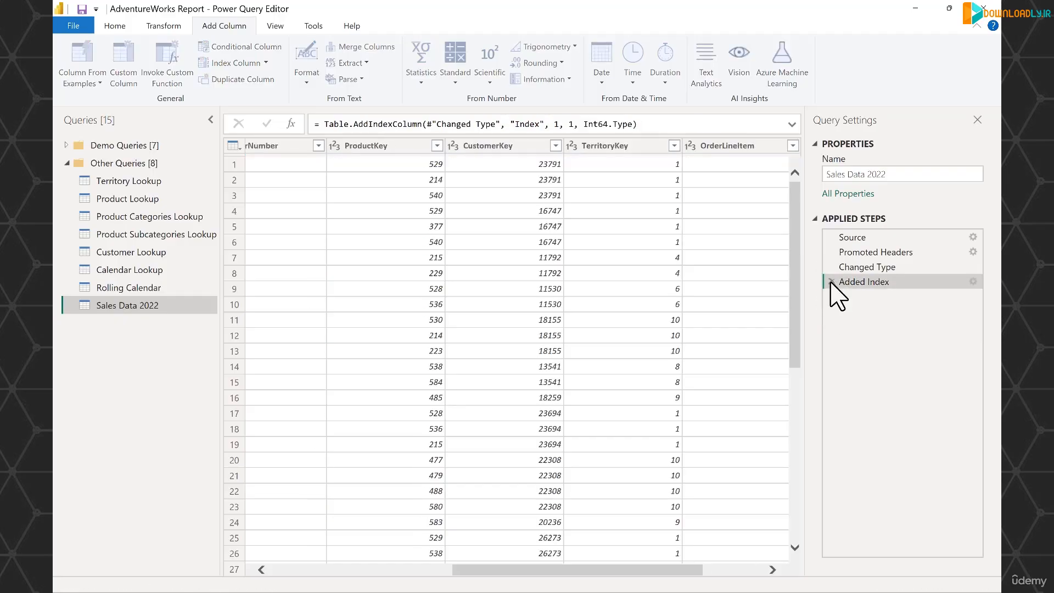
pyautogui.click(832, 282)
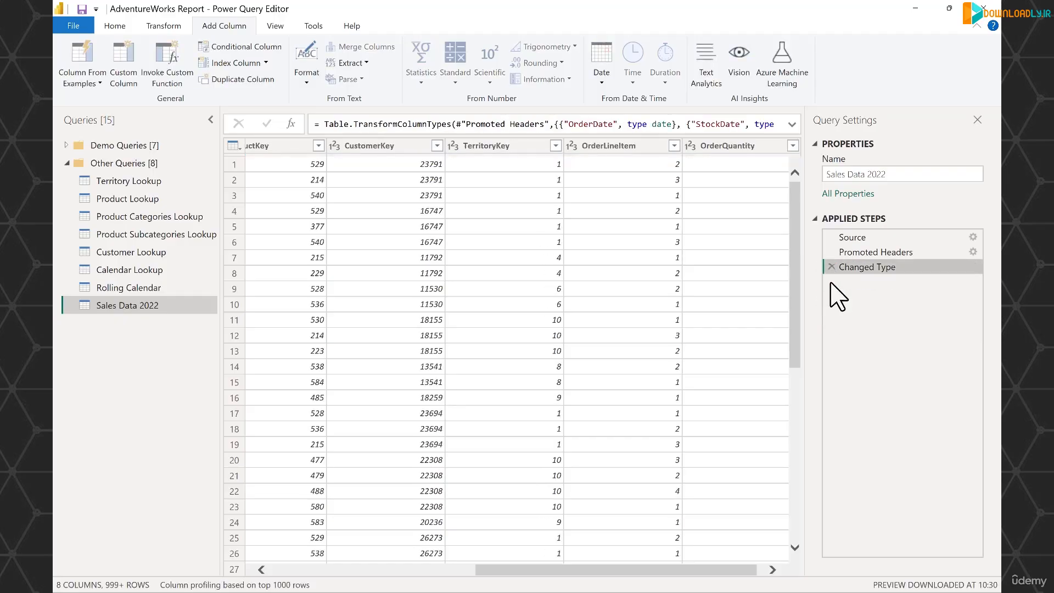
# - Start a new conditional column and name it Quantity Type
pyautogui.moveTo(759, 571); pyautogui.dragTo(362, 579)
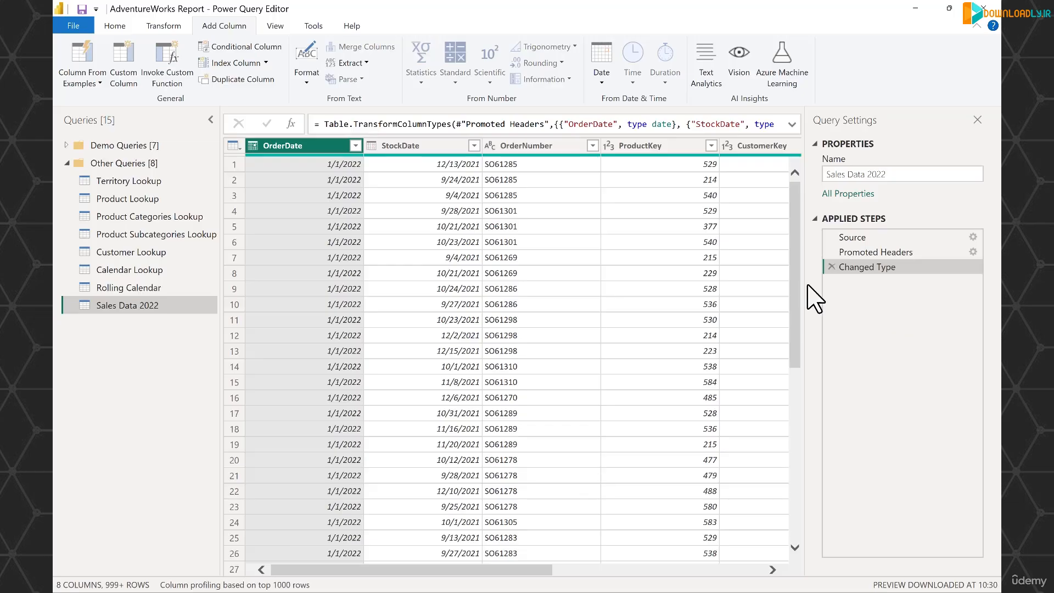
pyautogui.click(271, 48)
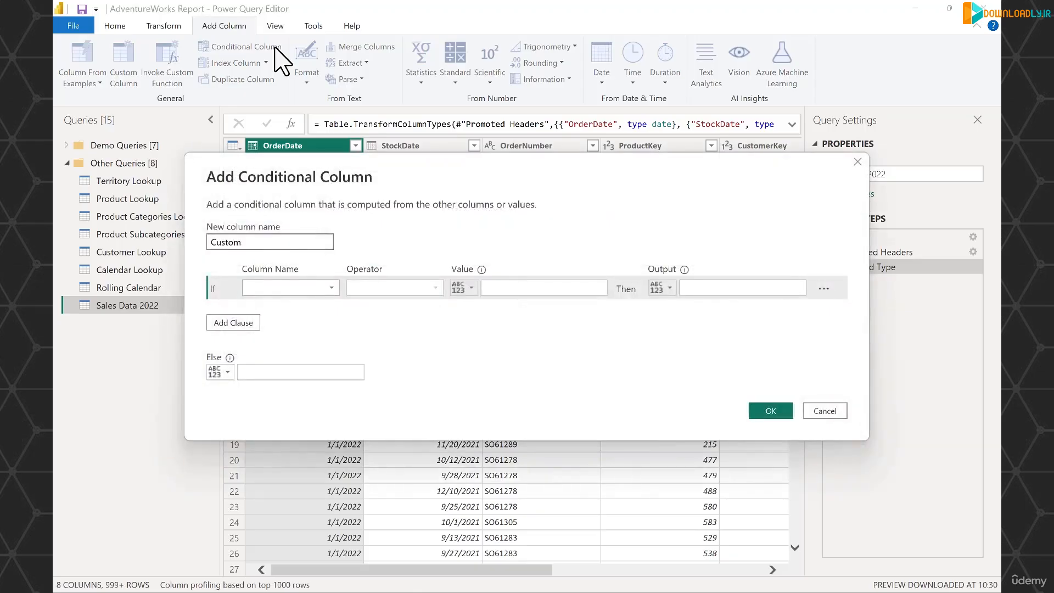
pyautogui.press('Delete')
pyautogui.press('Delete')
pyautogui.press('Delete')
pyautogui.press('Delete')
pyautogui.press('Delete')
pyautogui.press('Delete')
pyautogui.write('Quantity Type')
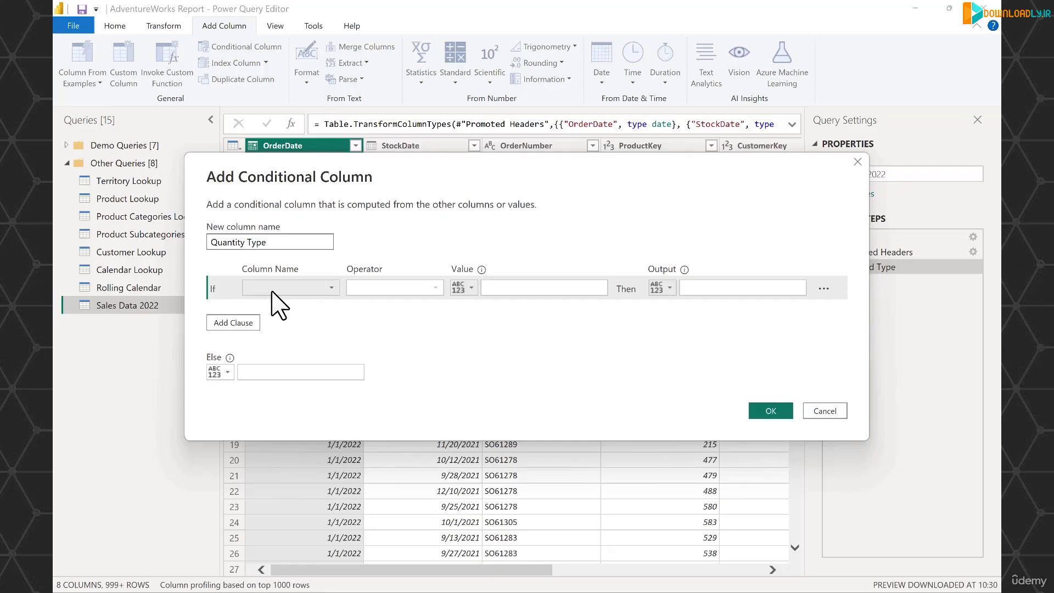
# - Set the first rule: if OrderQuantity equals 1, output Single Item
pyautogui.click(308, 289)
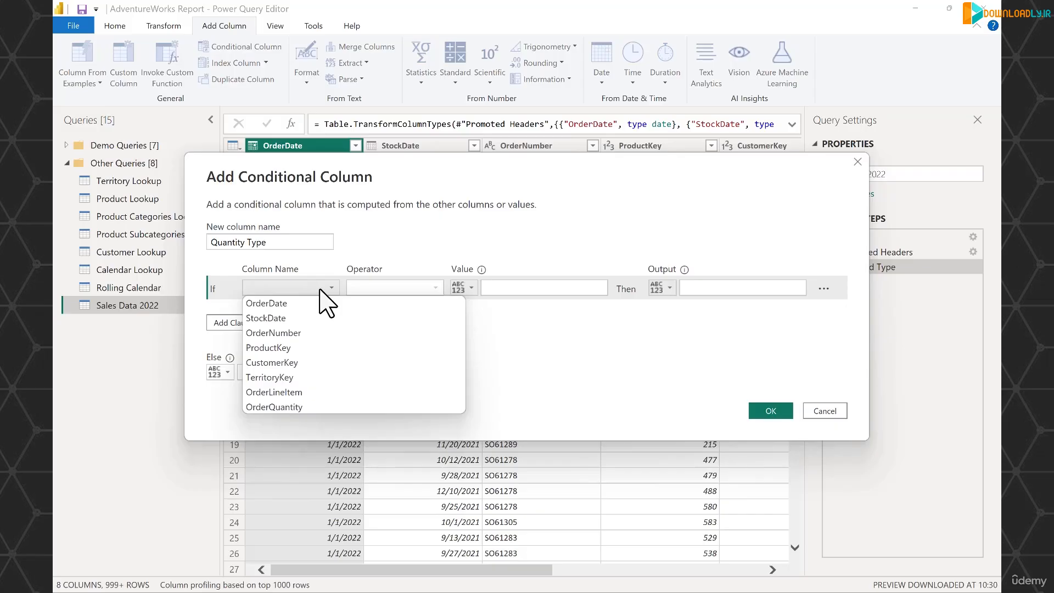
pyautogui.click(299, 407)
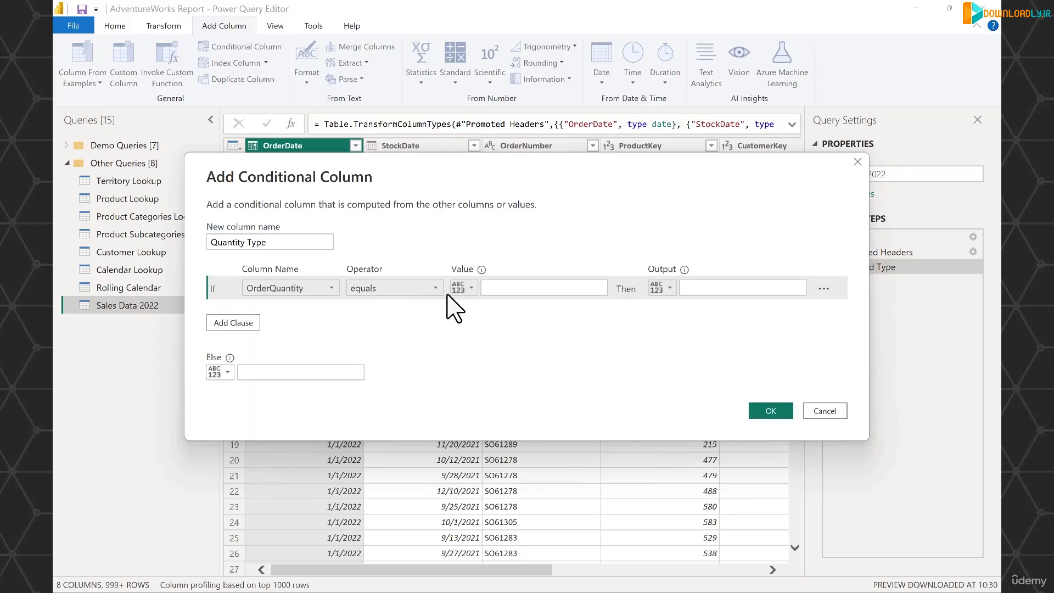
pyautogui.click(518, 292)
pyautogui.write('1')
pyautogui.press('Tab')
pyautogui.press('Tab')
pyautogui.write('Single Item')
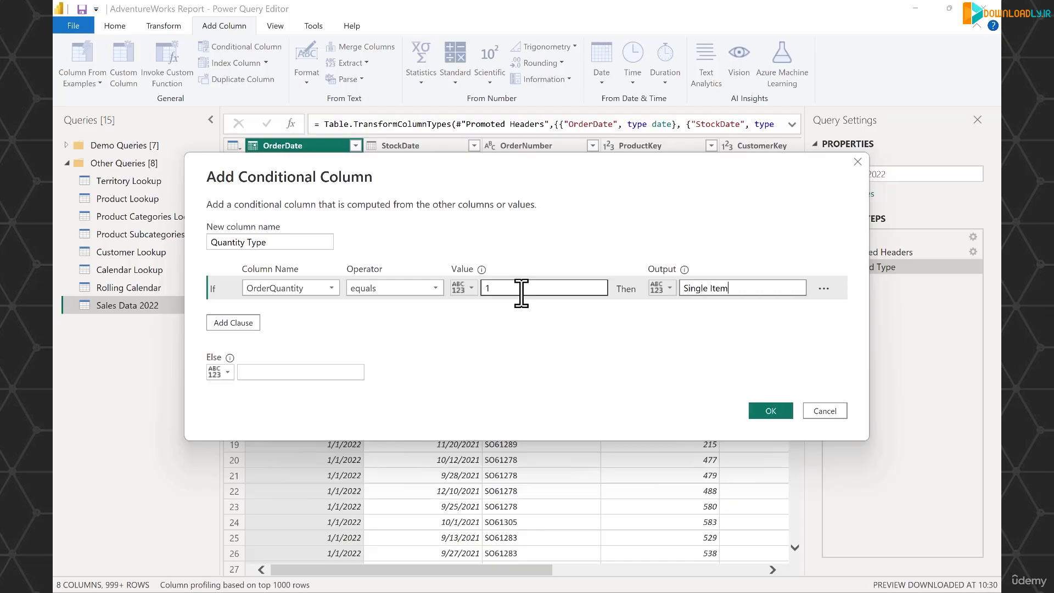
# - Add an Else If clause where OrderQuantity is greater than 1 outputs Multiple Items
pyautogui.click(237, 323)
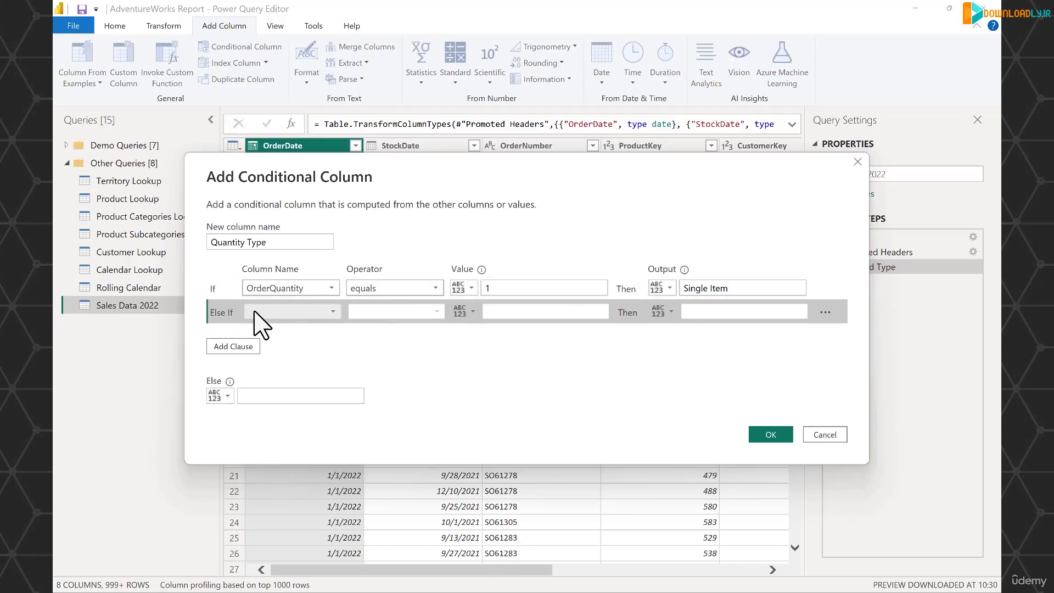
pyautogui.click(291, 314)
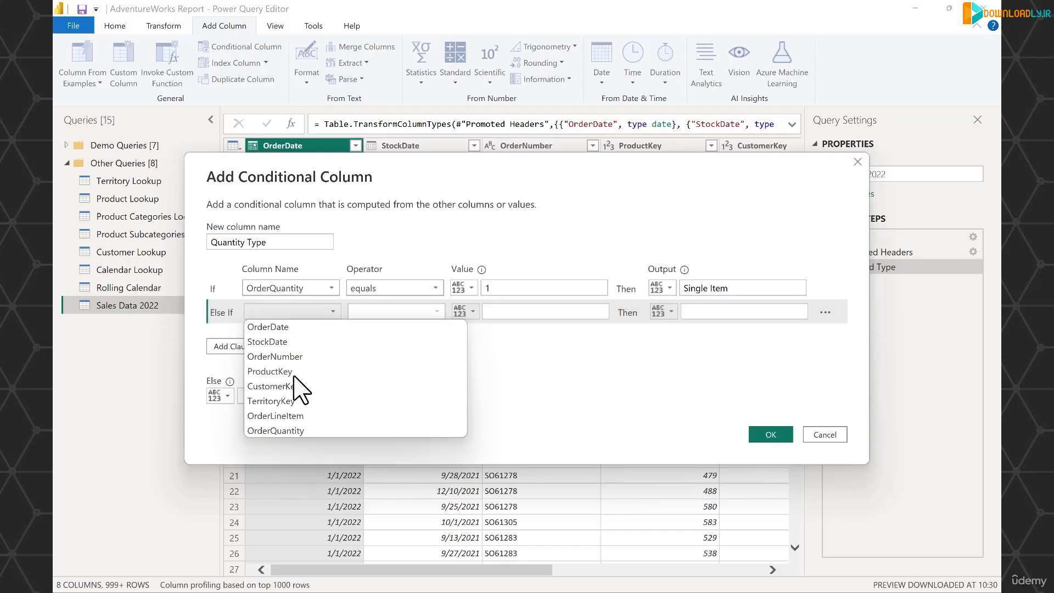
pyautogui.click(291, 430)
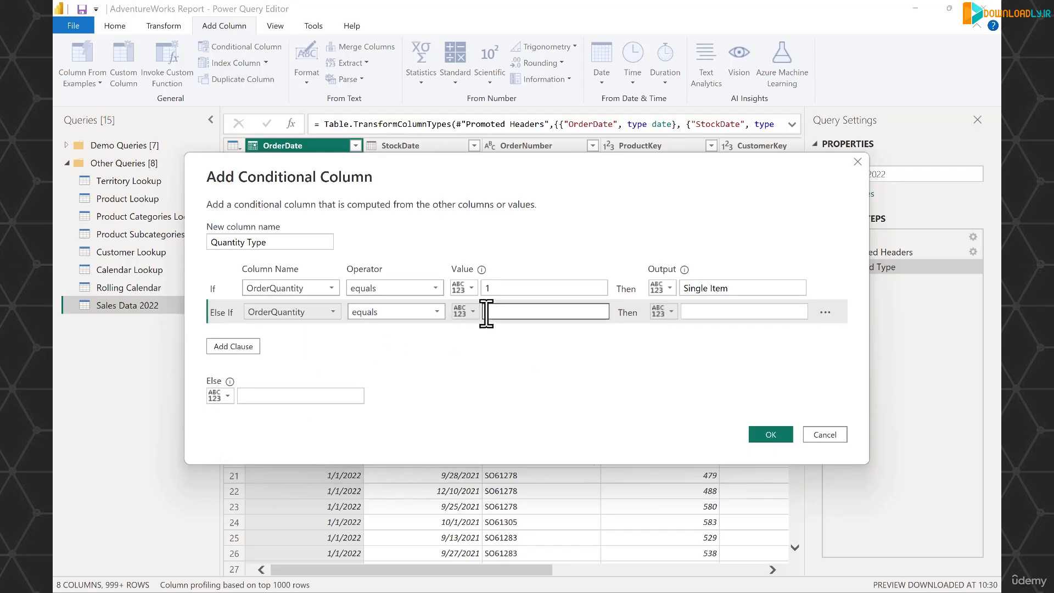
pyautogui.click(440, 313)
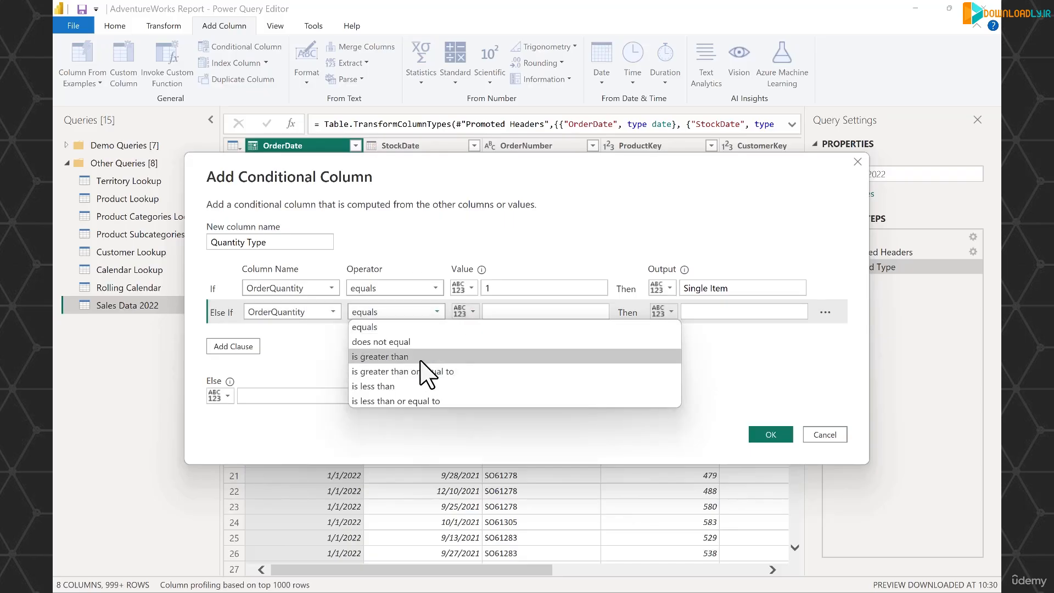
pyautogui.click(420, 361)
pyautogui.click(528, 311)
pyautogui.write('1')
pyautogui.click(737, 317)
pyautogui.write('Multiple I')
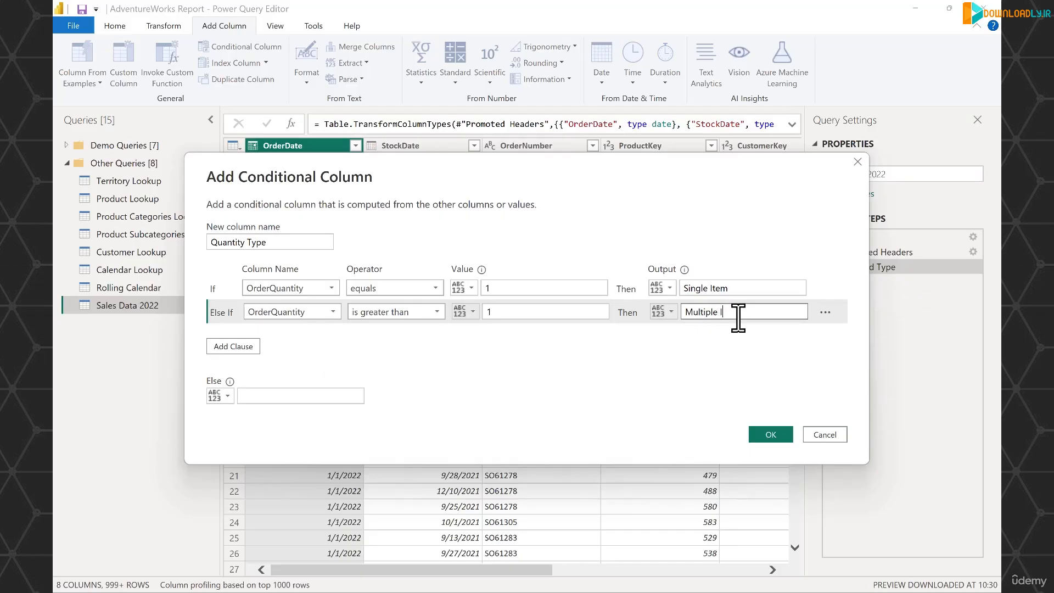
pyautogui.write('tems')
# - Set the Else output to Other and create the conditional column
pyautogui.click(324, 397)
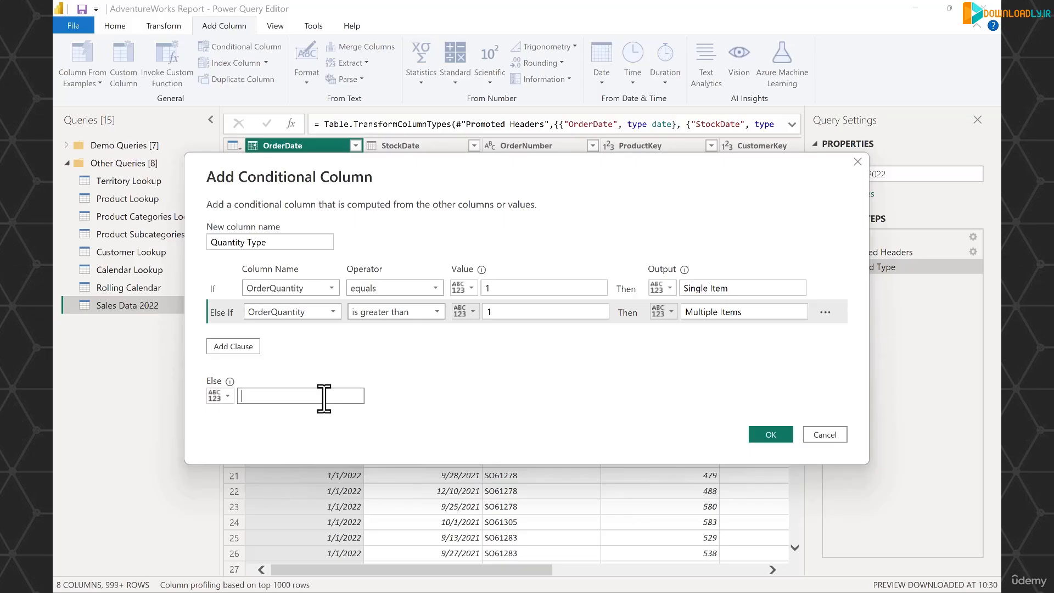
pyautogui.write('Other')
pyautogui.click(780, 434)
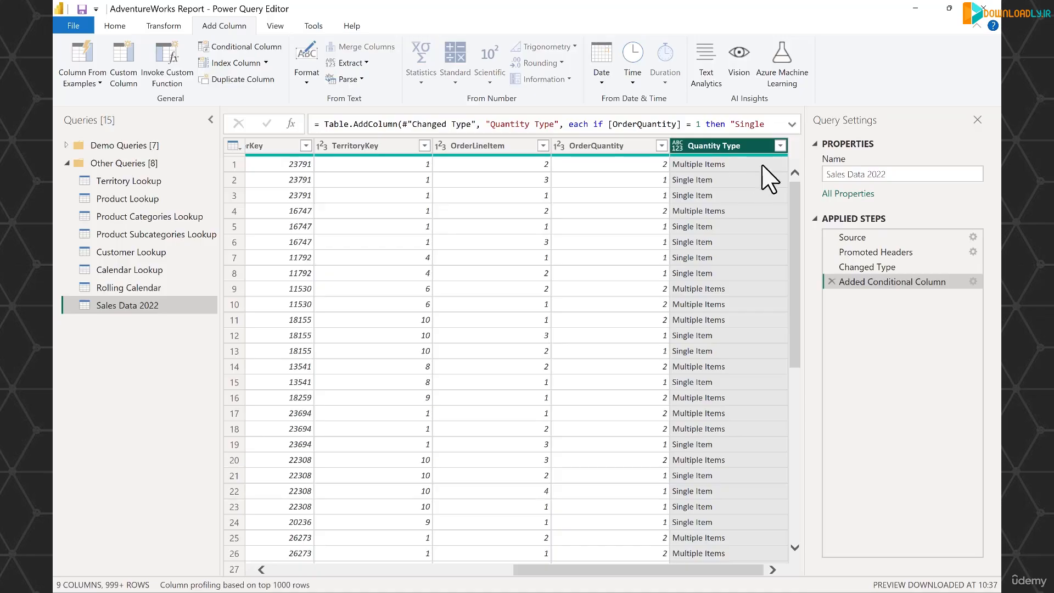
# - Open the Quantity Type column filter, load the complete value list, and apply the filter with all values kept
pyautogui.click(780, 146)
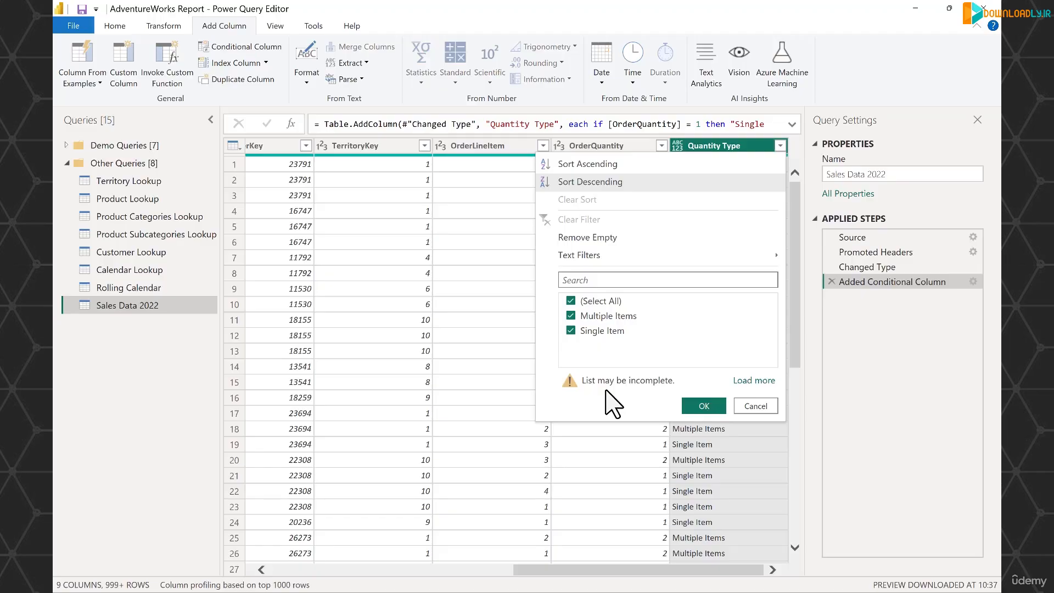
pyautogui.click(754, 380)
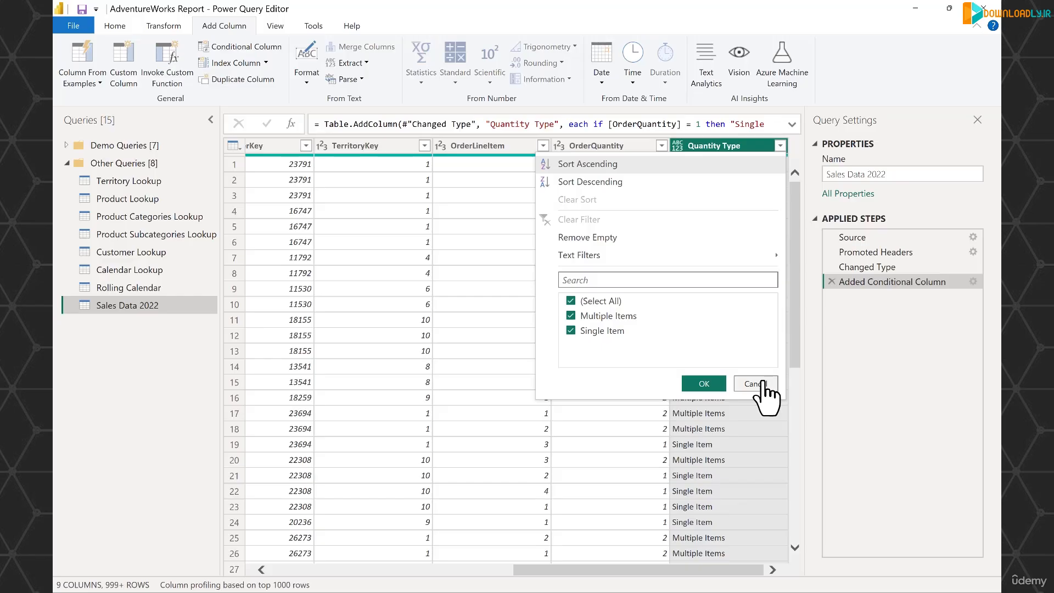
pyautogui.click(702, 385)
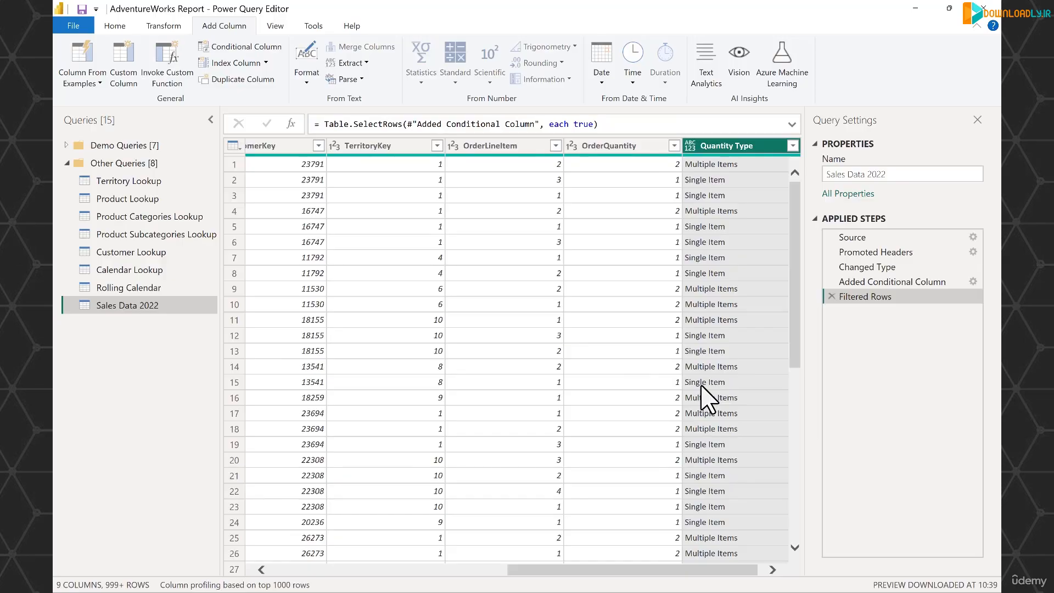
# - Close and apply the query changes to return to the report's model view
pyautogui.click(119, 26)
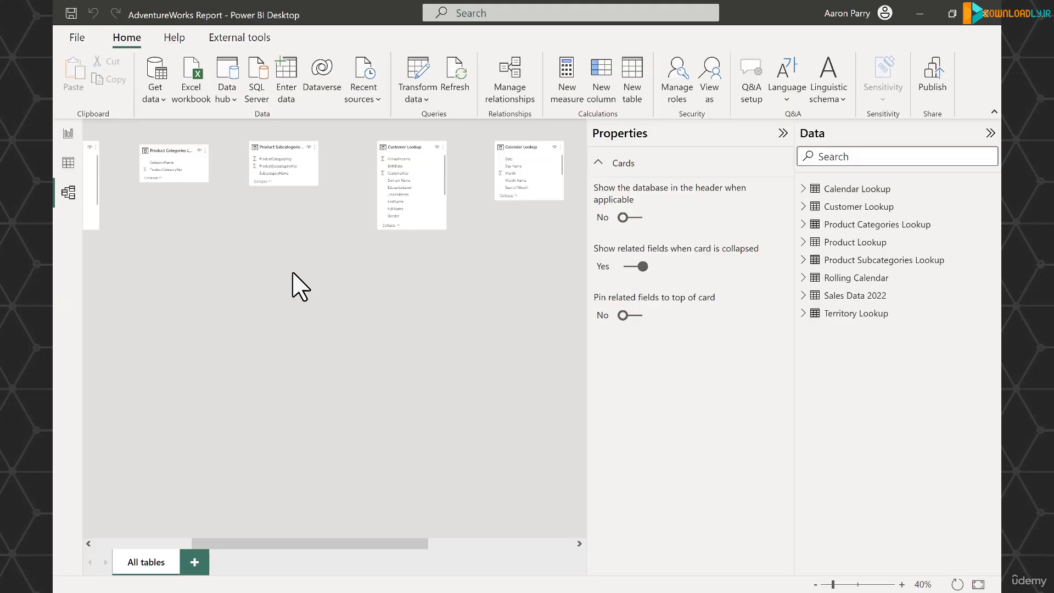
pyautogui.hscroll(-2, 293, 273)
pyautogui.hscroll(10, 301, 286)
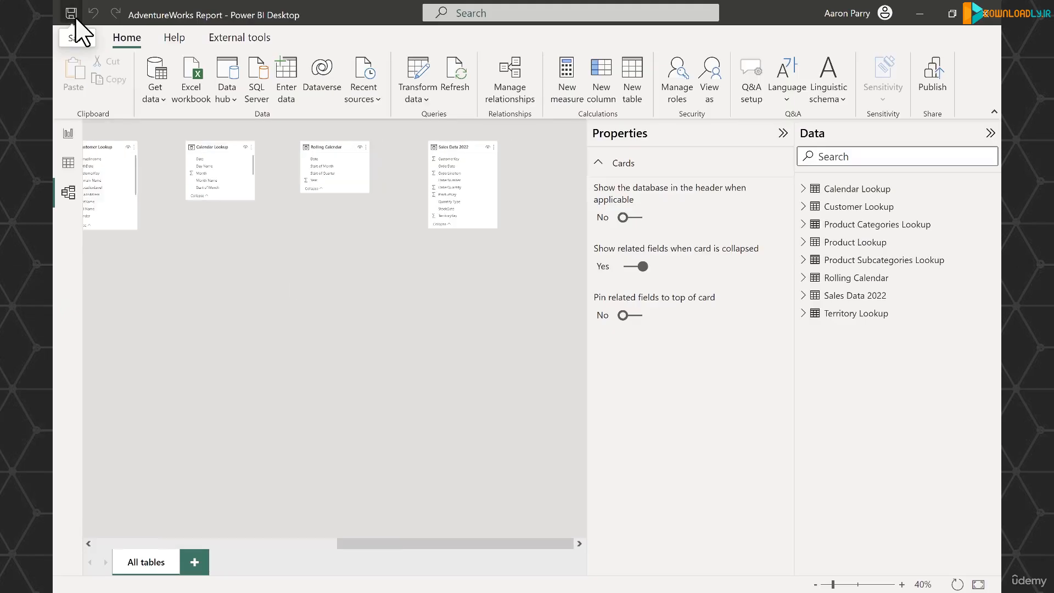